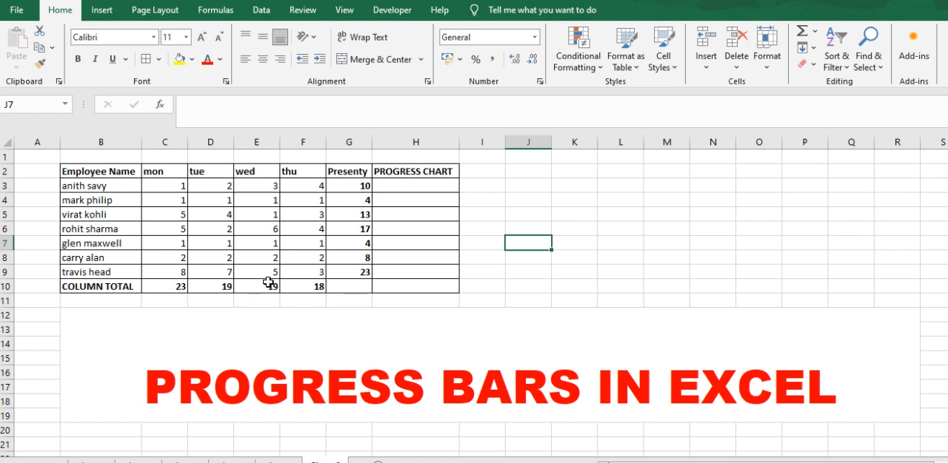
pyautogui.click(411, 184)
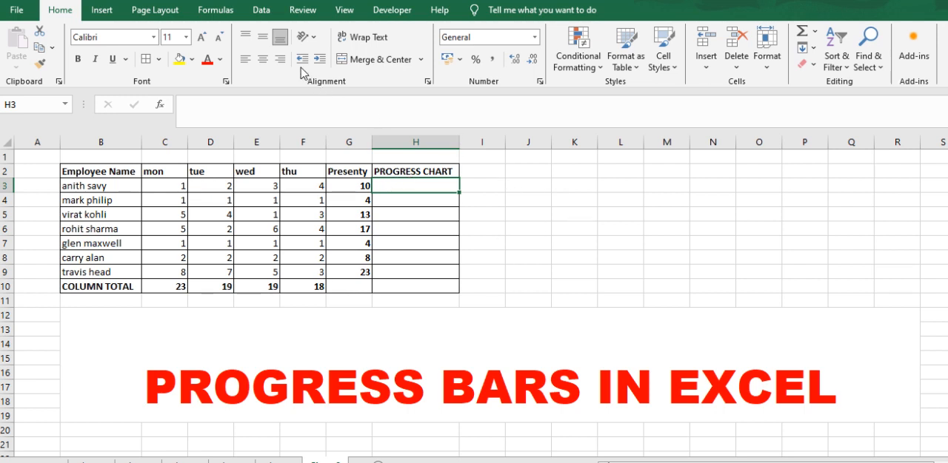
pyautogui.click(261, 10)
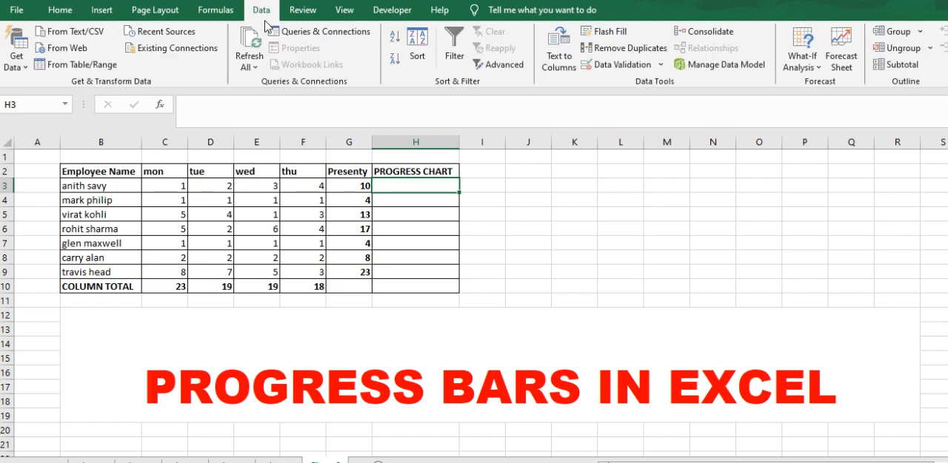
pyautogui.click(102, 10)
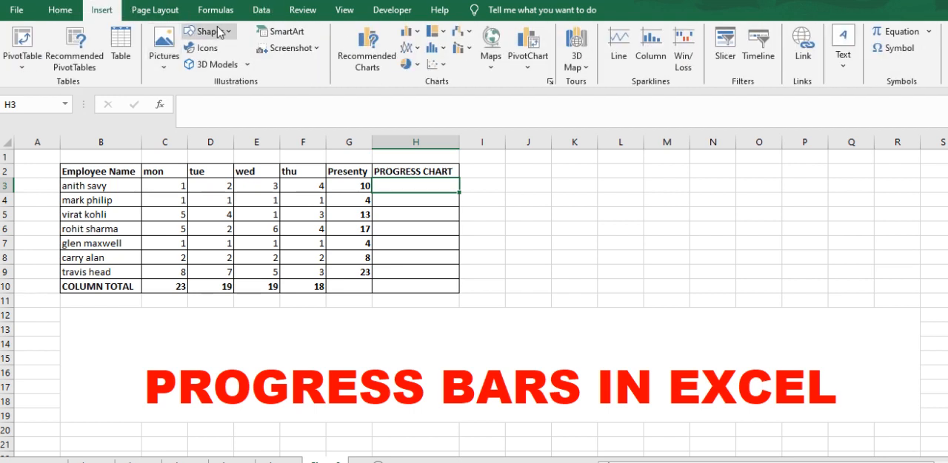
pyautogui.click(217, 31)
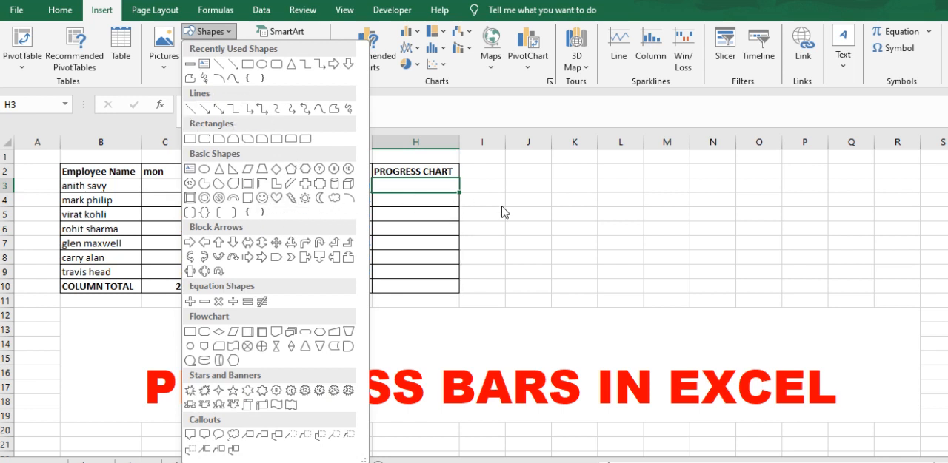
pyautogui.click(502, 212)
# Enter the formula =REPT("|",G3) in cell H3 of the PROGRESS CHART column
pyautogui.doubleClick(396, 185)
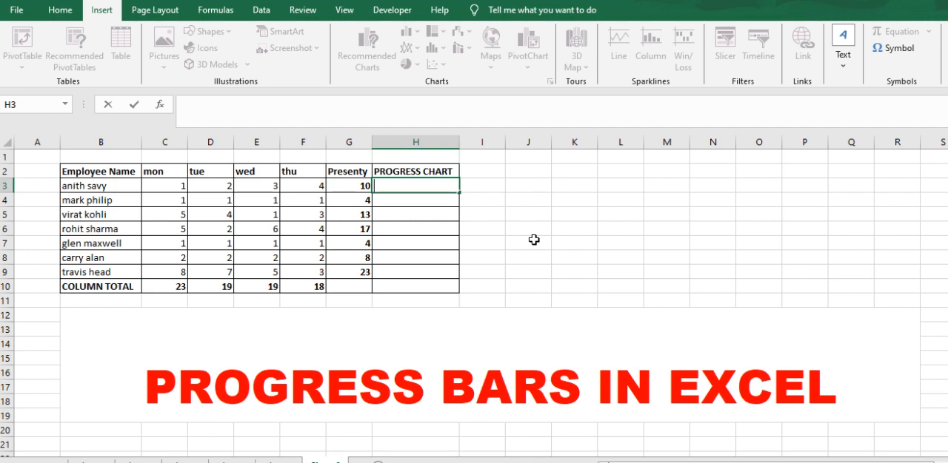
pyautogui.write('=')
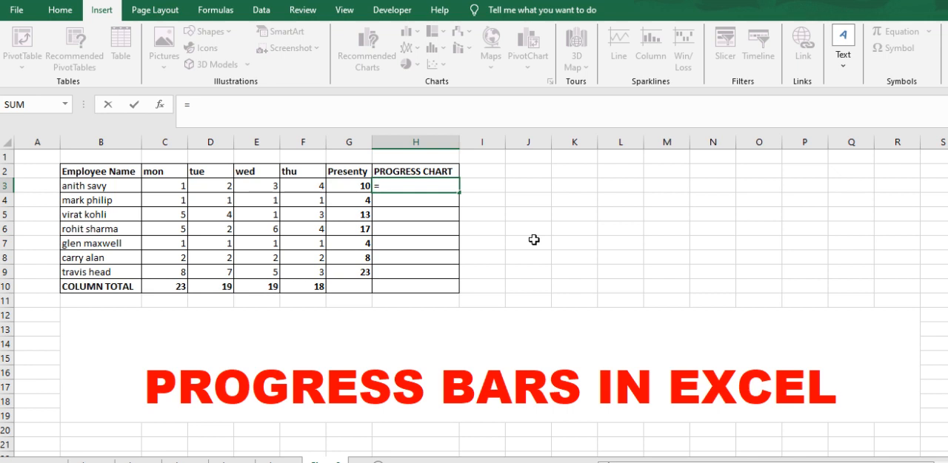
pyautogui.write('REPT')
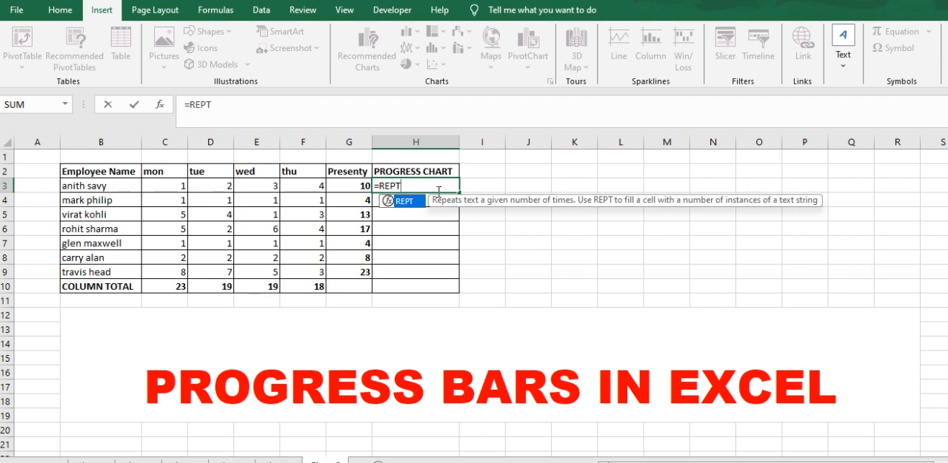
pyautogui.write('("|')
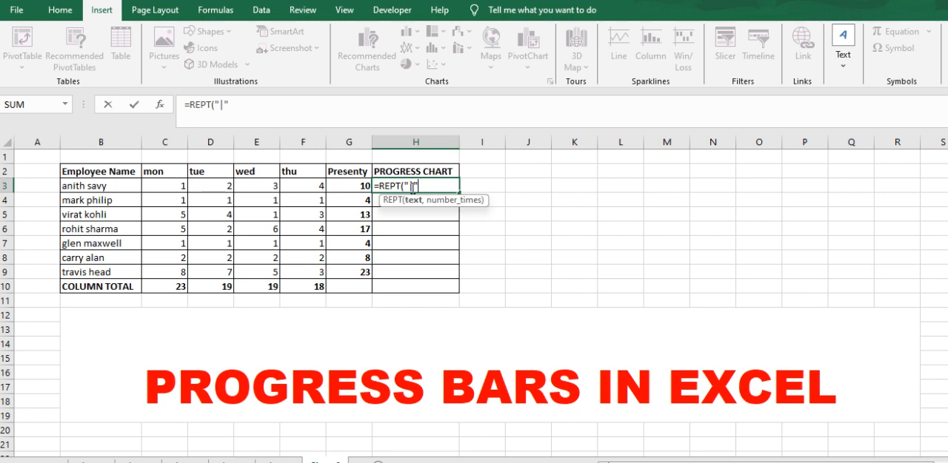
pyautogui.write(',')
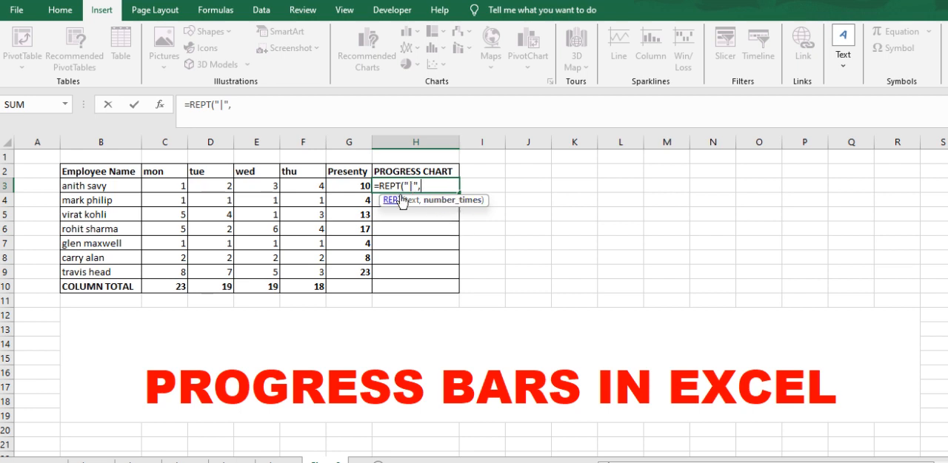
pyautogui.click(359, 184)
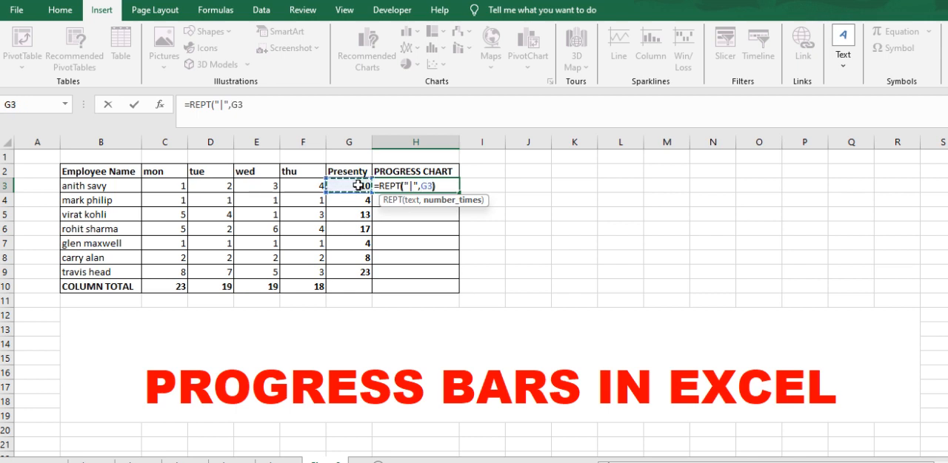
pyautogui.write(')')
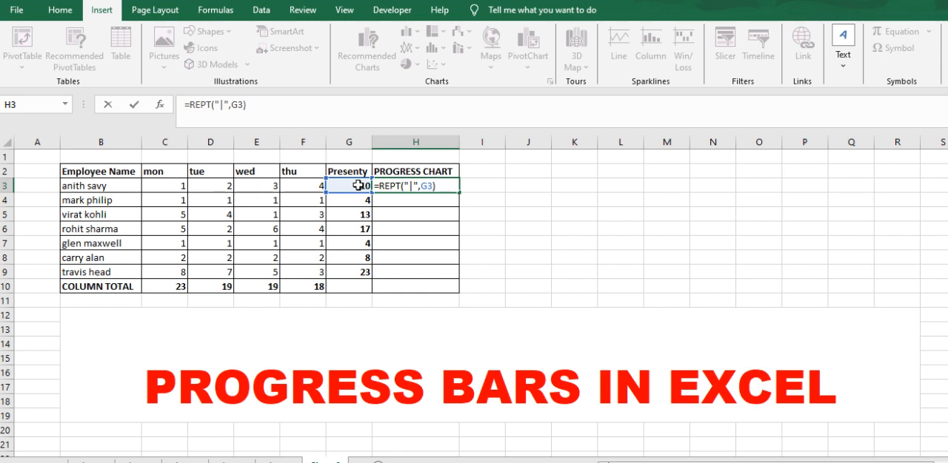
pyautogui.press('Return')
# Change the font of the bar formula cell H3 to Playbill
pyautogui.click(404, 185)
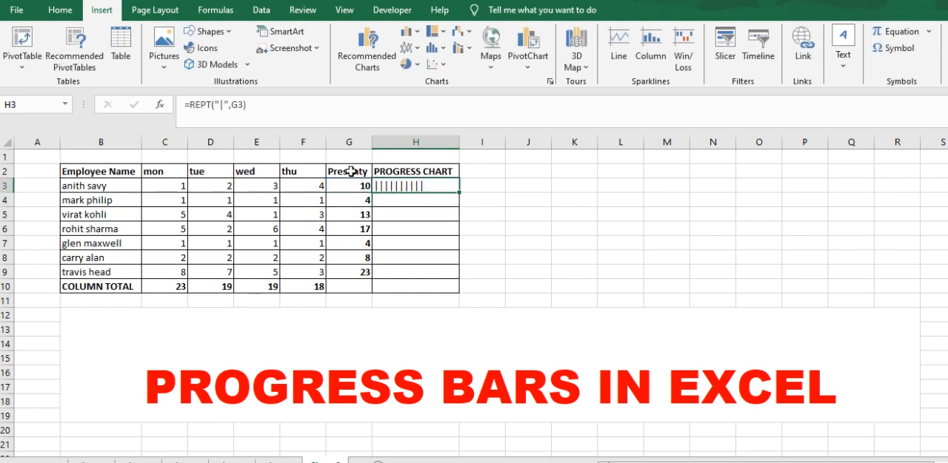
pyautogui.click(47, 15)
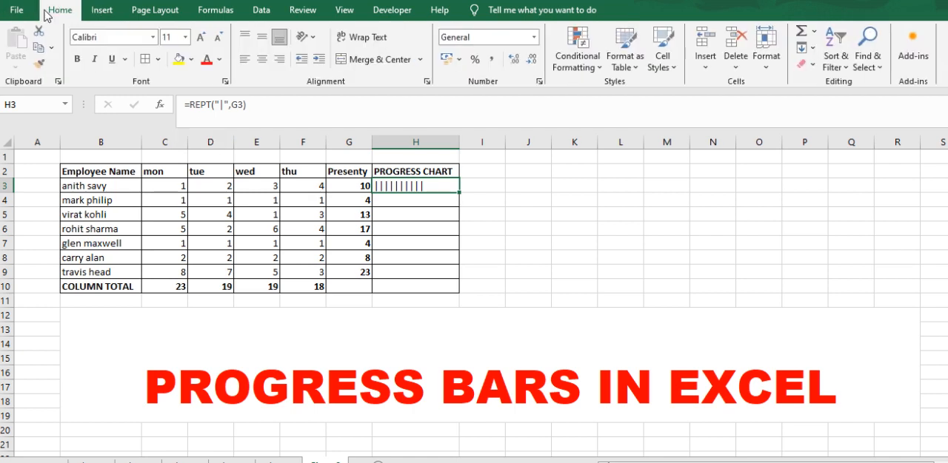
pyautogui.click(154, 39)
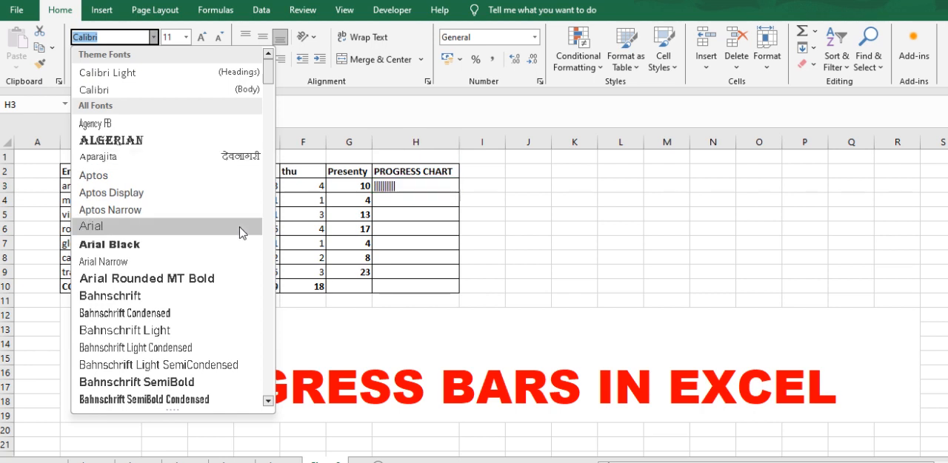
pyautogui.scroll(-7, 240, 233)
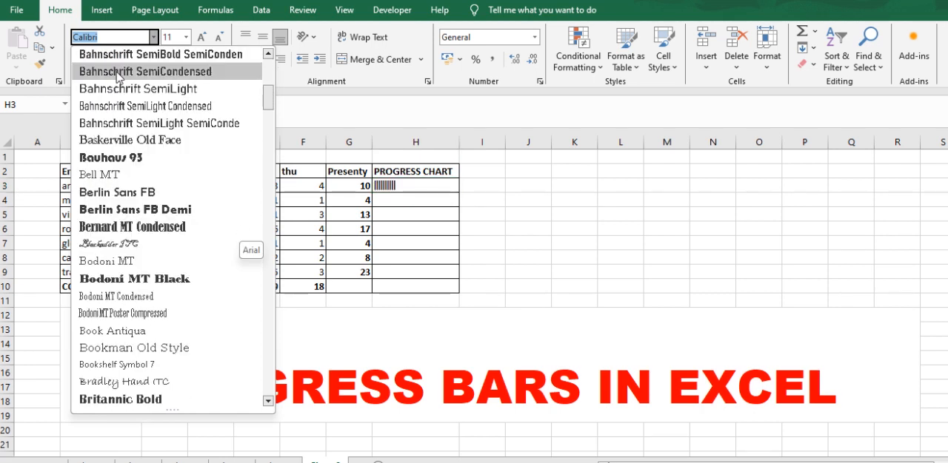
pyautogui.write('Playbill')
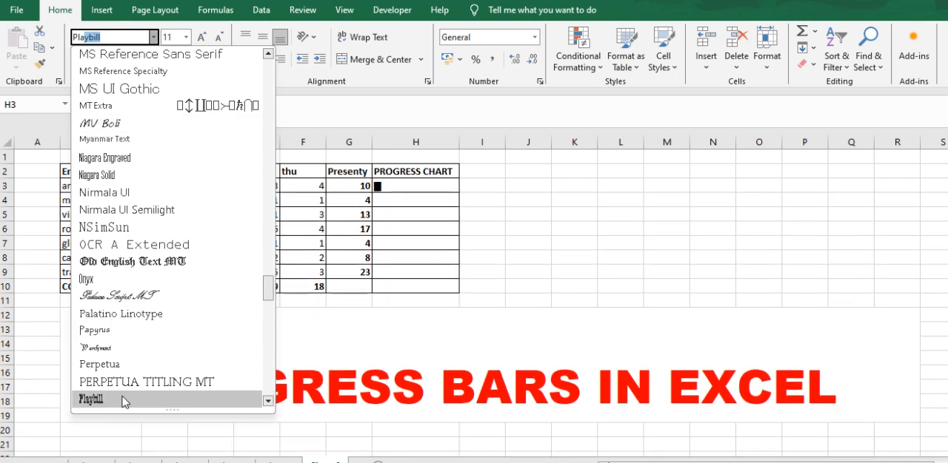
pyautogui.click(124, 401)
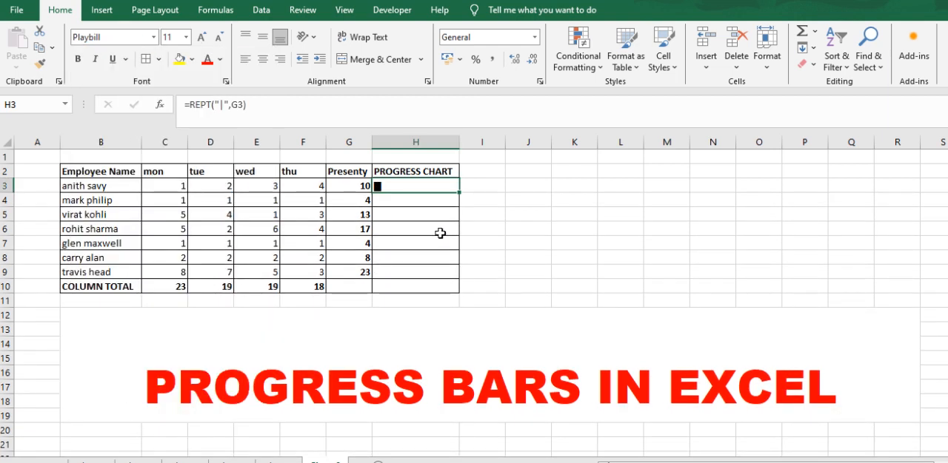
# Fill the H3 bar formula down the PROGRESS CHART column through H9
pyautogui.click(440, 233)
pyautogui.click(391, 186)
pyautogui.moveTo(458, 195); pyautogui.dragTo(455, 275)
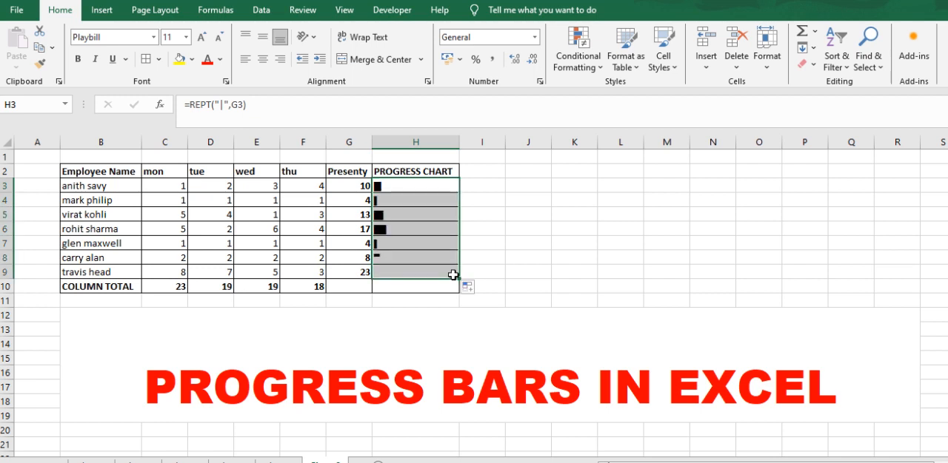
# Compare the bars in the PROGRESS CHART column with the Presenty totals, especially for the employee in row 9
pyautogui.click(403, 225)
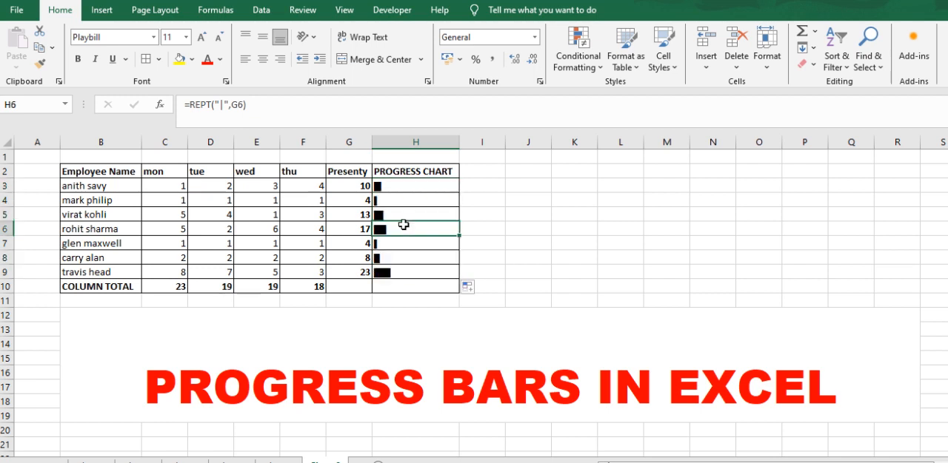
pyautogui.click(379, 188)
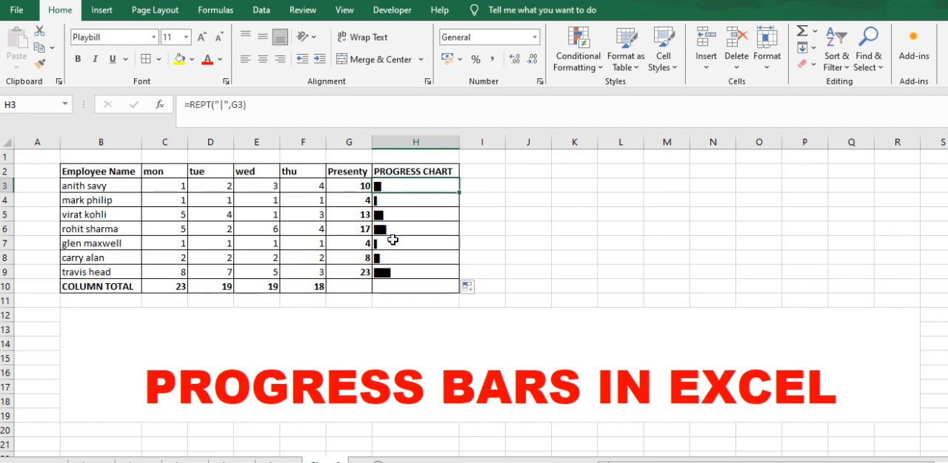
pyautogui.click(384, 272)
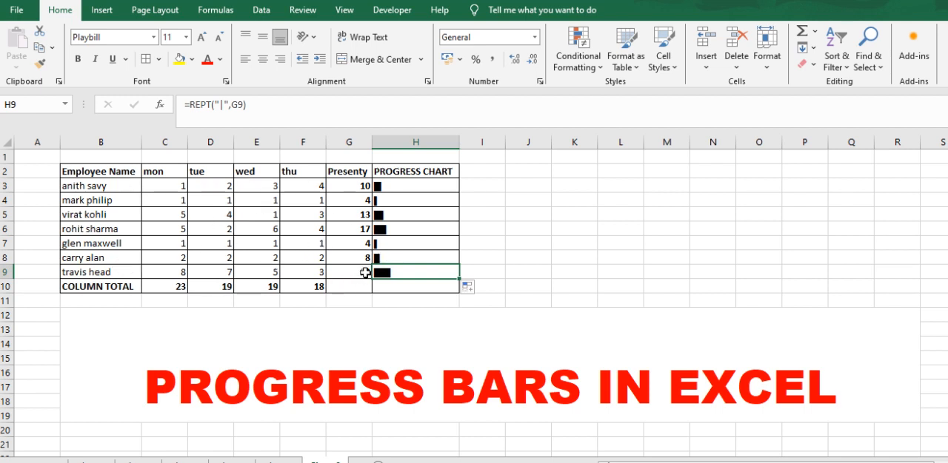
pyautogui.click(365, 273)
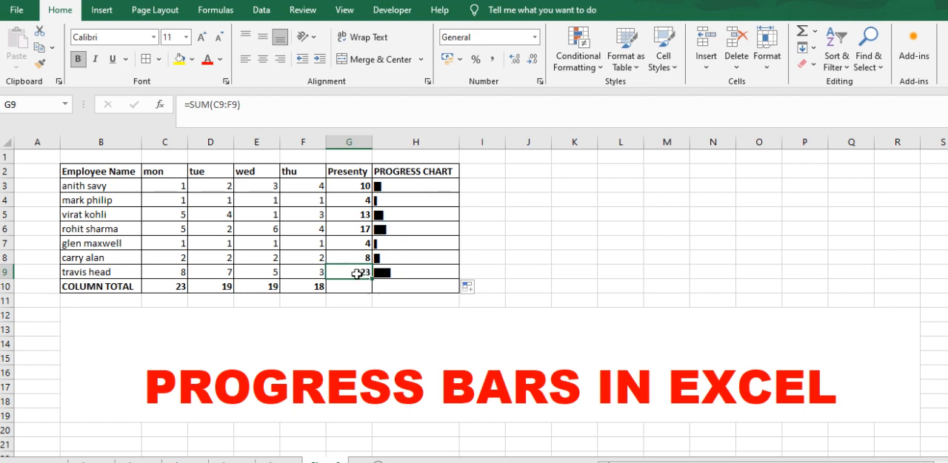
pyautogui.click(121, 272)
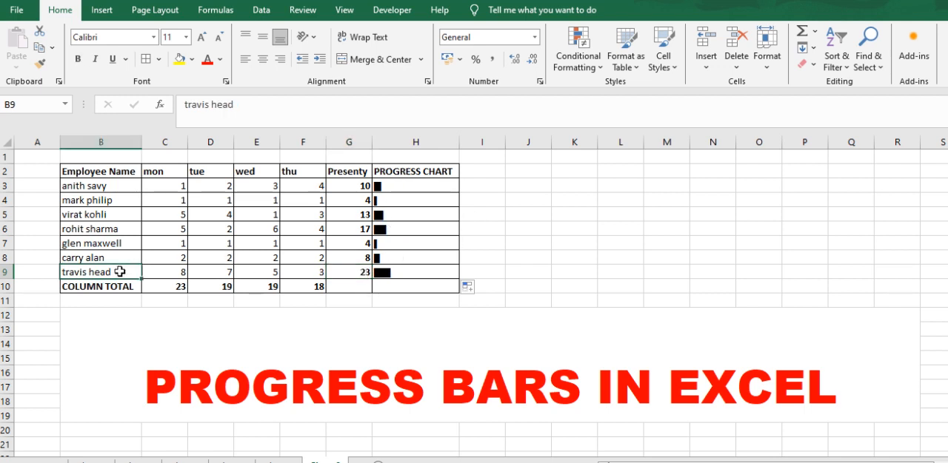
pyautogui.click(416, 273)
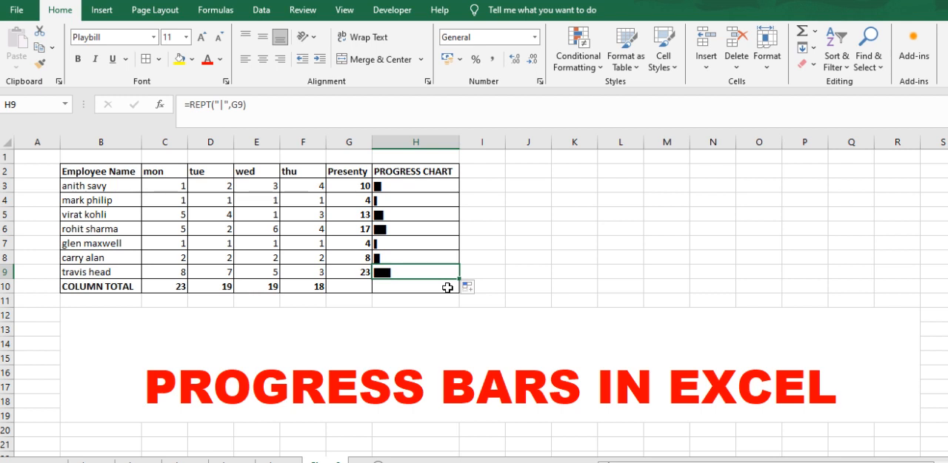
pyautogui.click(518, 286)
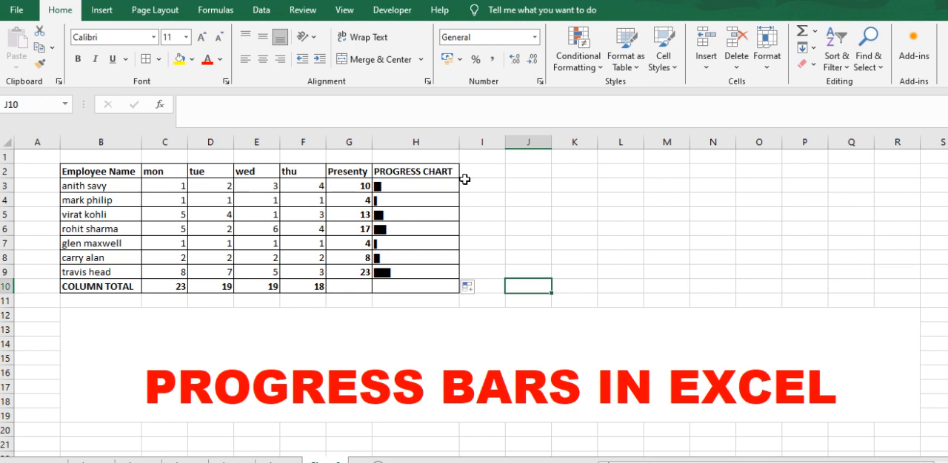
# Enter the formula =REPT("|",5) in cell J3, outside the table
pyautogui.doubleClick(534, 187)
pyautogui.write('REPT')
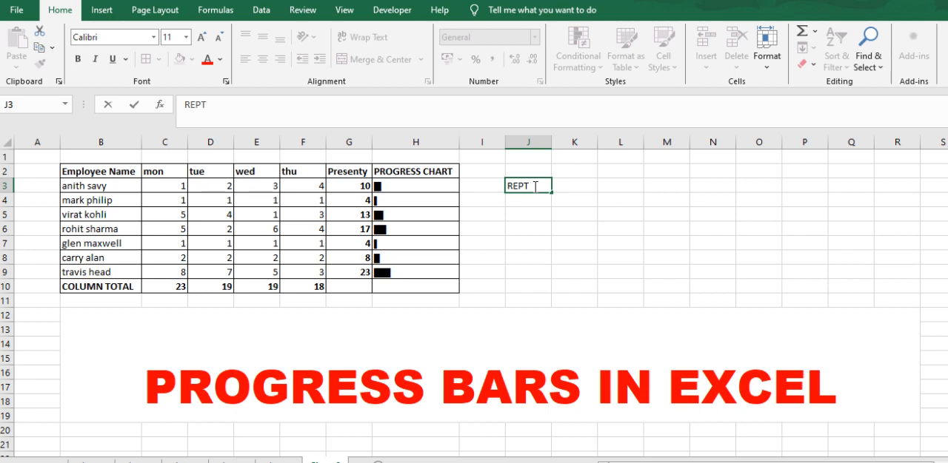
pyautogui.press('Left')
pyautogui.press('Left')
pyautogui.press('Left')
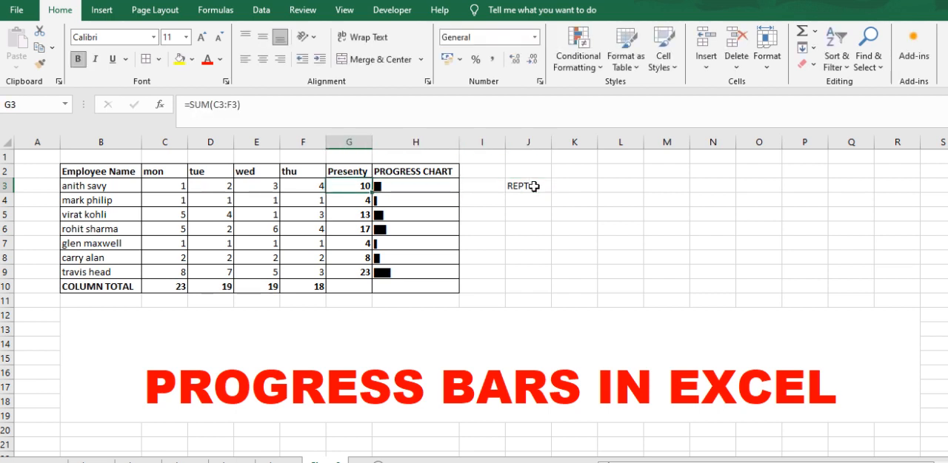
pyautogui.doubleClick(534, 186)
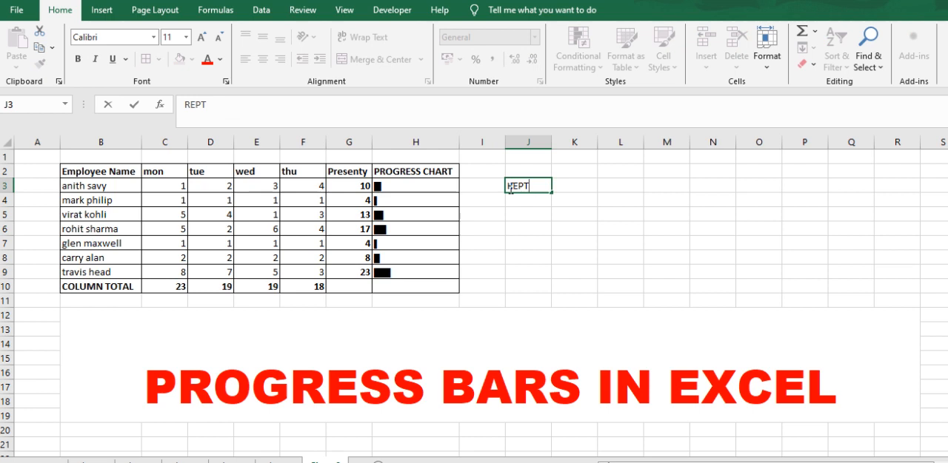
pyautogui.write('=REPT')
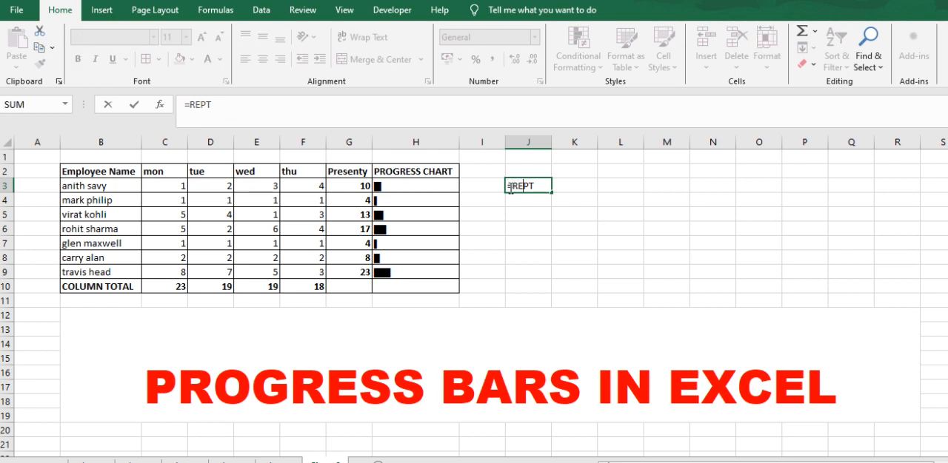
pyautogui.write('(')
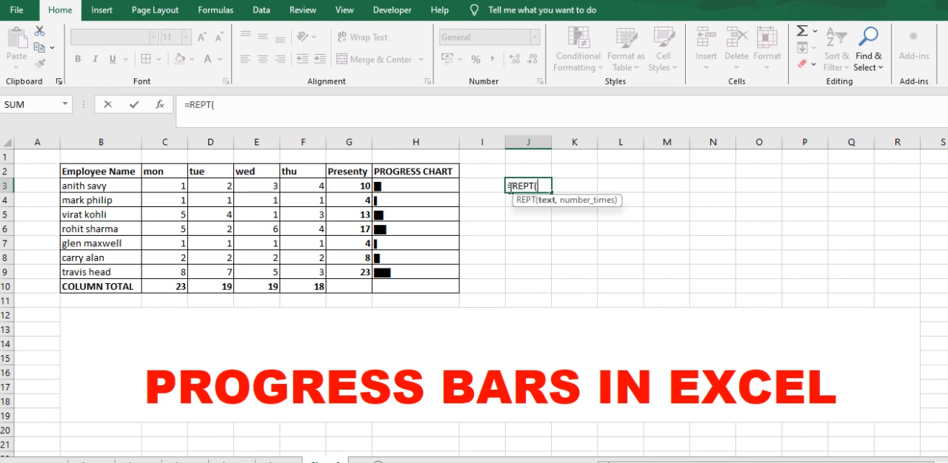
pyautogui.write('"|",')
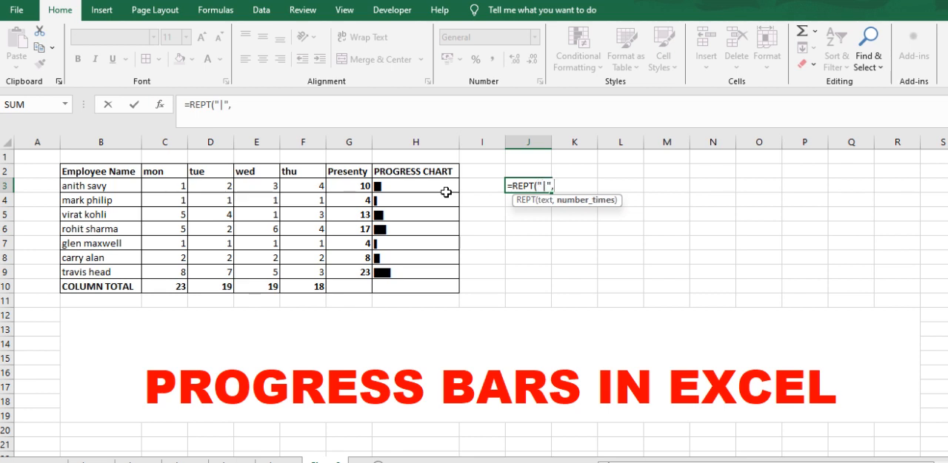
pyautogui.write('5)')
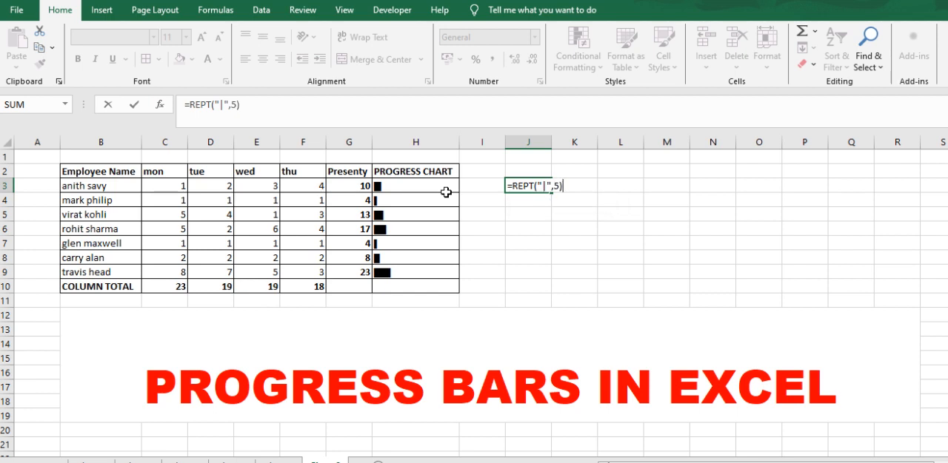
pyautogui.press('Return')
# Change the font of cell J3 to Playbill so its repeated characters form a solid bar
pyautogui.click(535, 190)
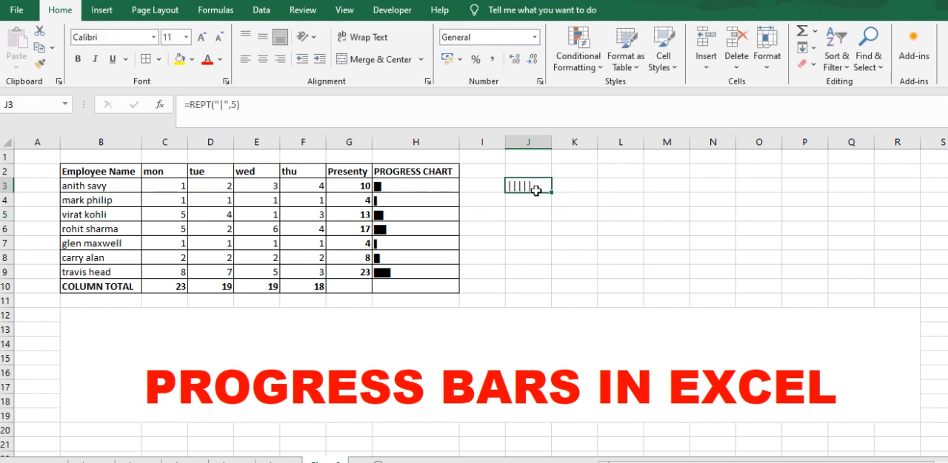
pyautogui.click(154, 37)
pyautogui.click(516, 185)
pyautogui.click(154, 38)
pyautogui.write('Playbill')
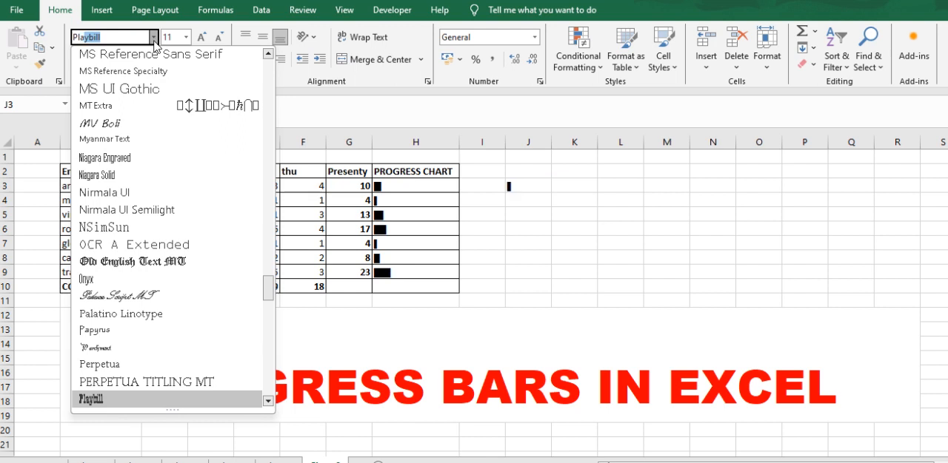
pyautogui.click(140, 398)
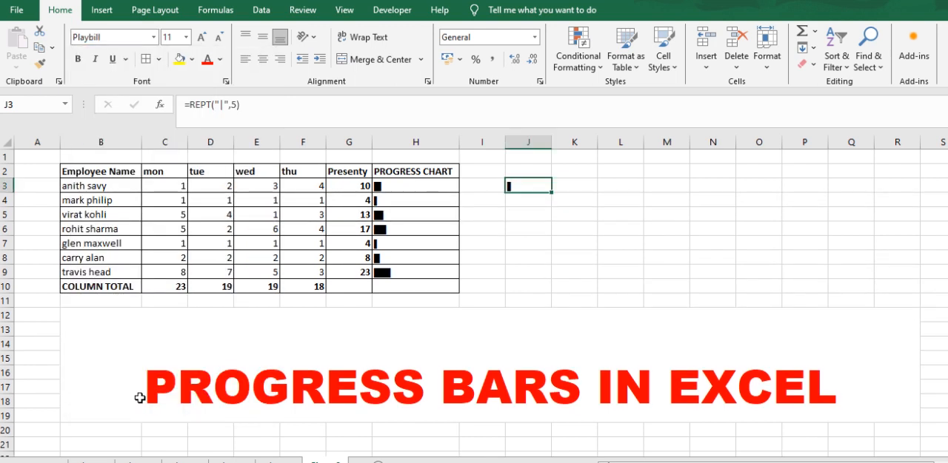
# Fill the J3 bar formula down through J8
pyautogui.click(524, 211)
pyautogui.click(526, 186)
pyautogui.moveTo(552, 194); pyautogui.dragTo(553, 261)
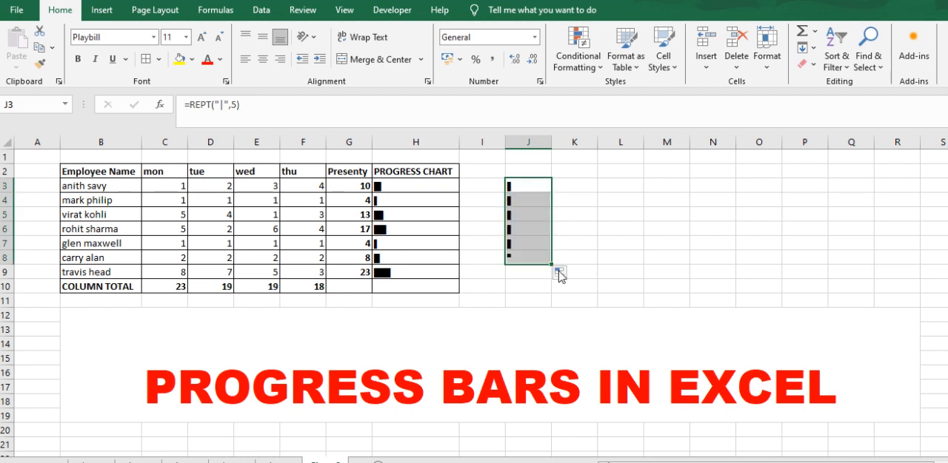
# Clear the copied bar formulas from J4:J8
pyautogui.click(541, 305)
pyautogui.moveTo(527, 201); pyautogui.dragTo(531, 260)
pyautogui.press('Delete')
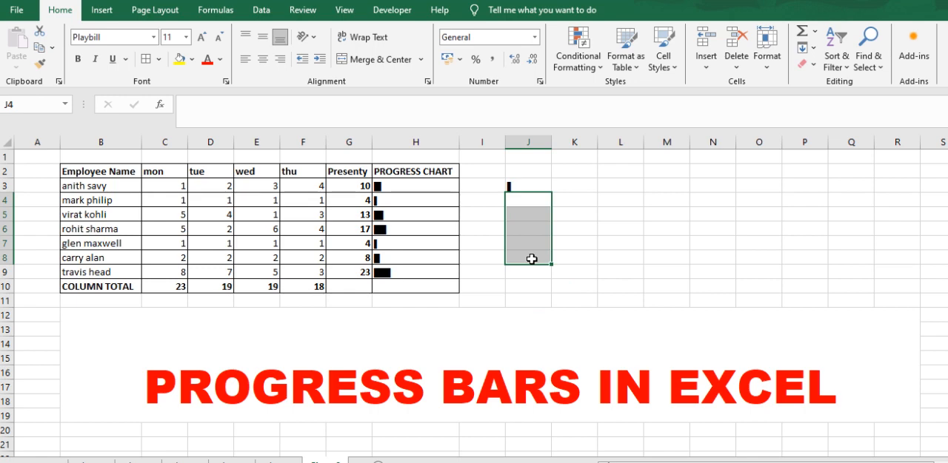